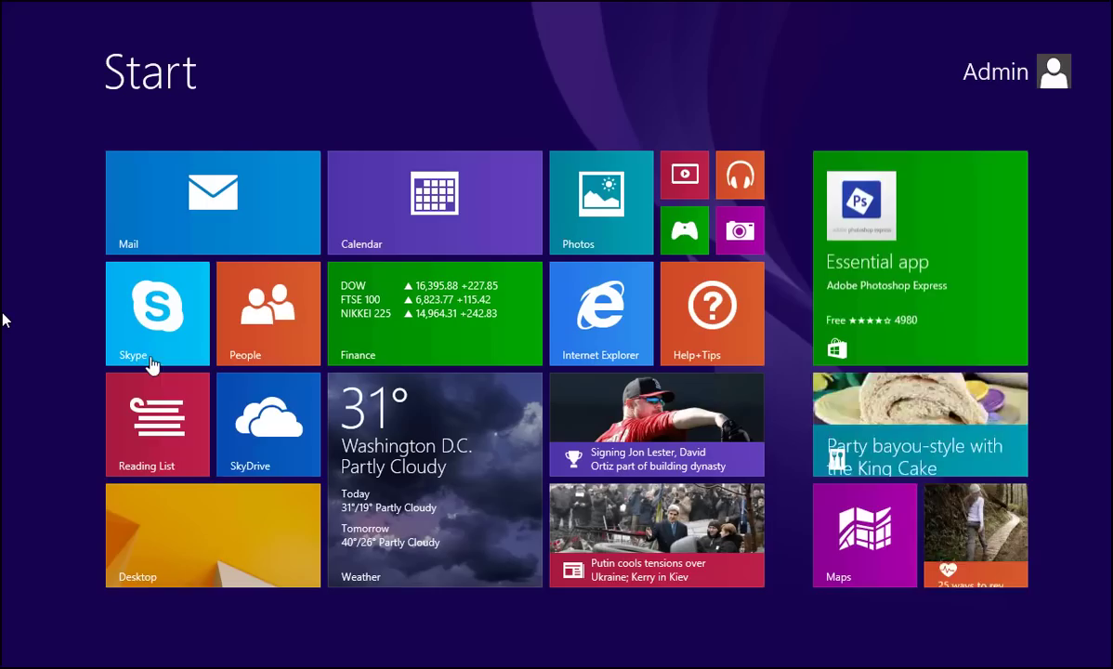
Step: Switch from the Start screen to the desktop and open the Settings charm
click(218, 522)
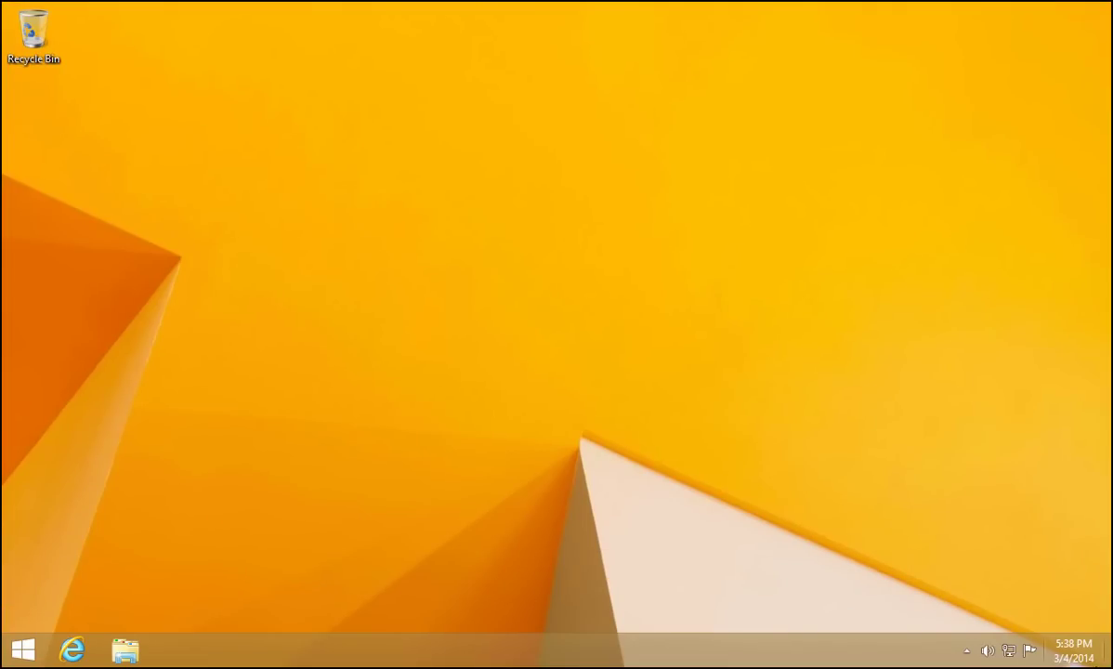
mouse_move(1111, 667)
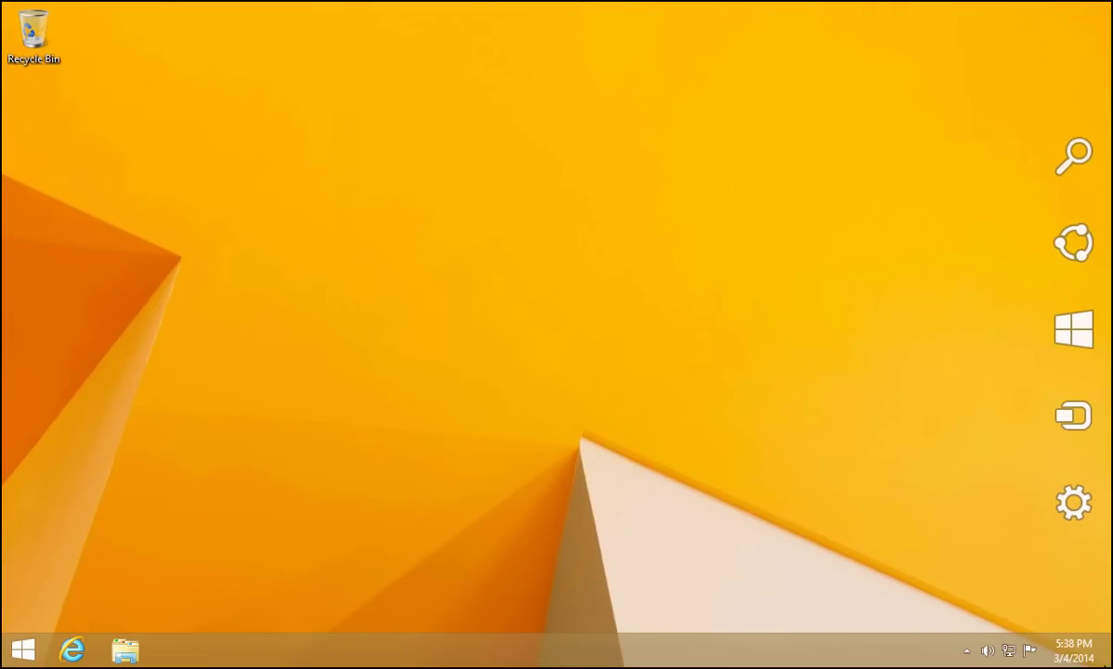
mouse_move(1077, 534)
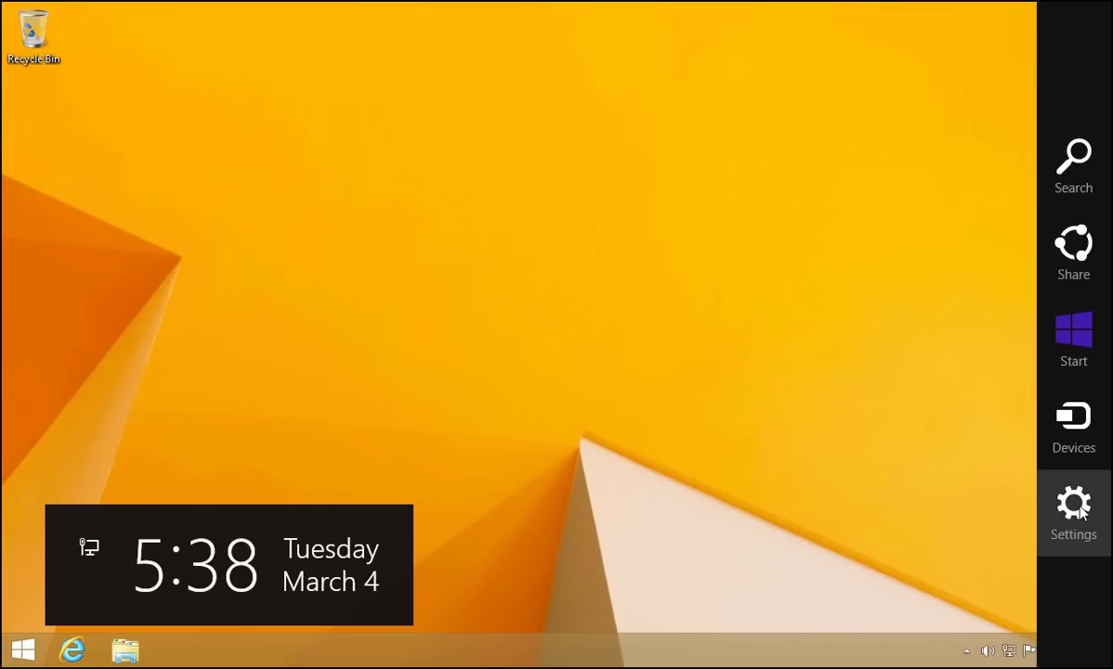
click(1075, 512)
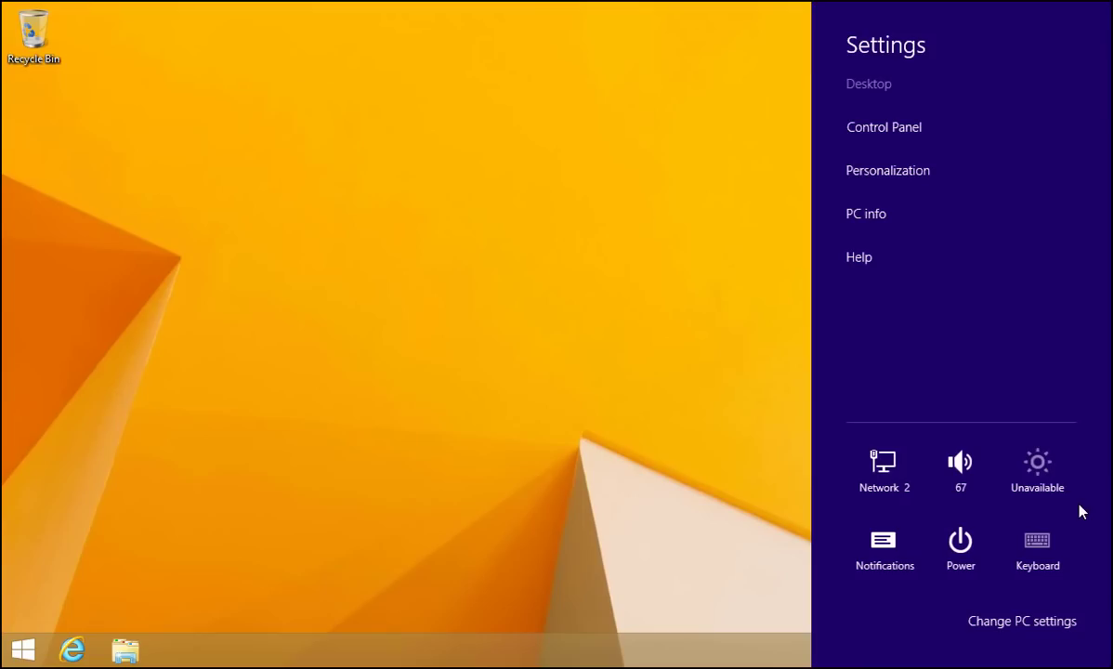
Step: Open Control Panel in Small icons view and go to User Accounts' Manage another account
click(906, 135)
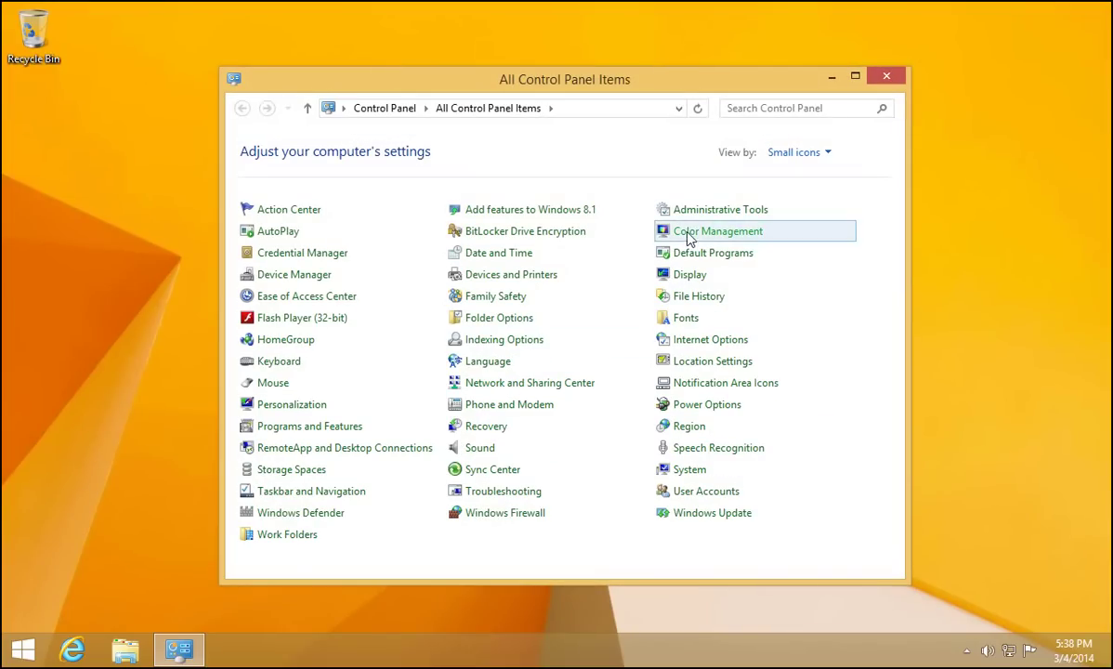
click(805, 163)
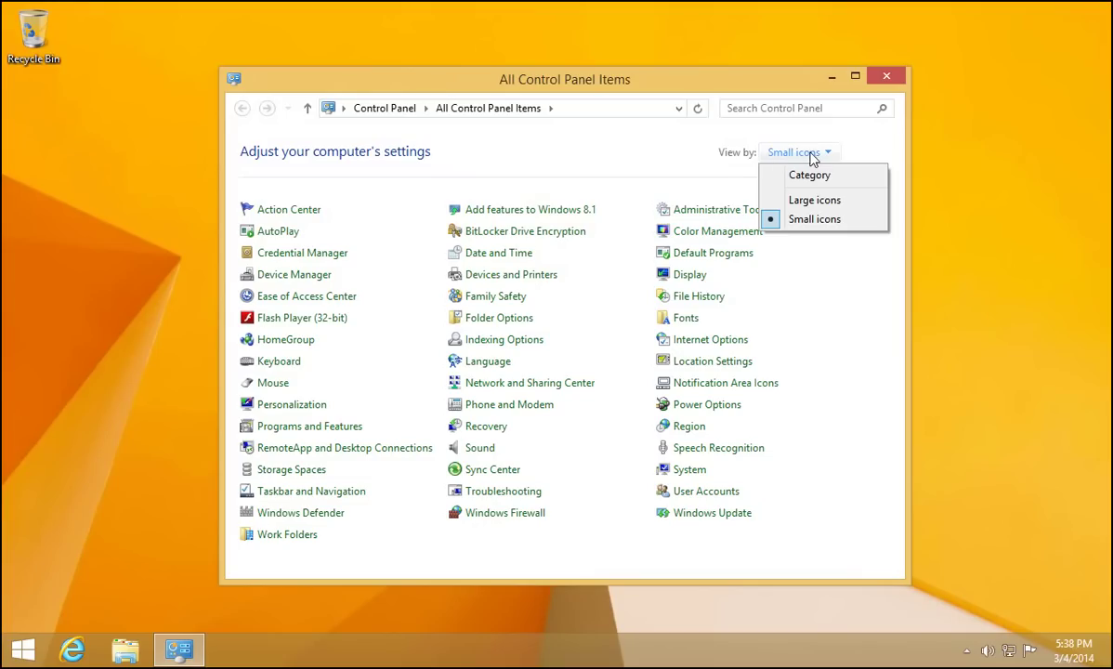
click(807, 221)
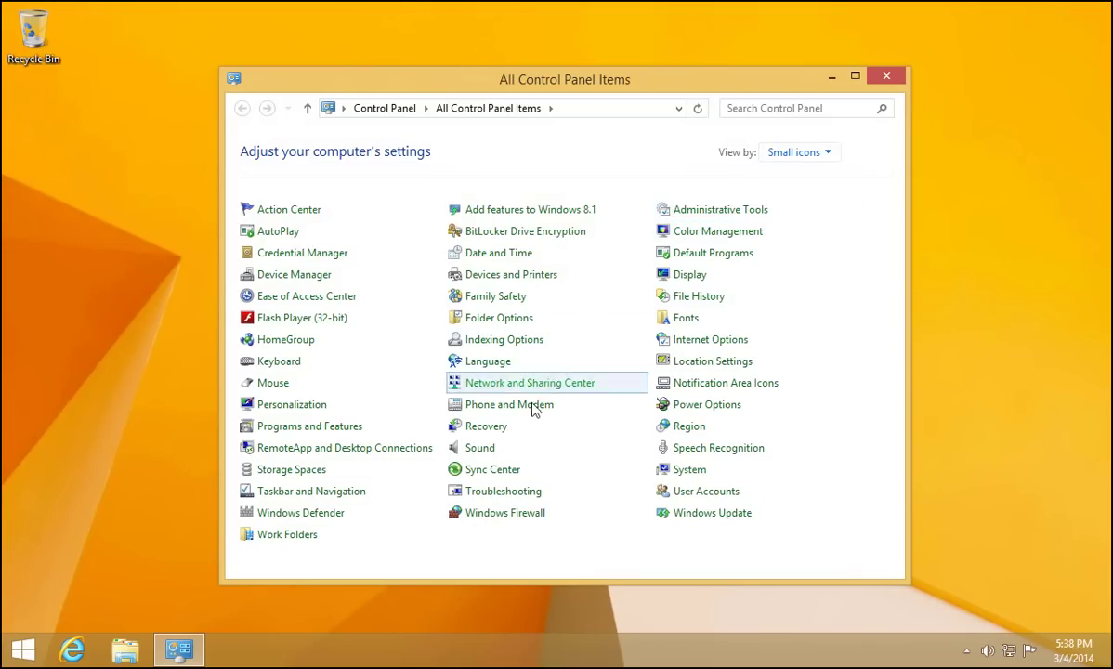
click(707, 493)
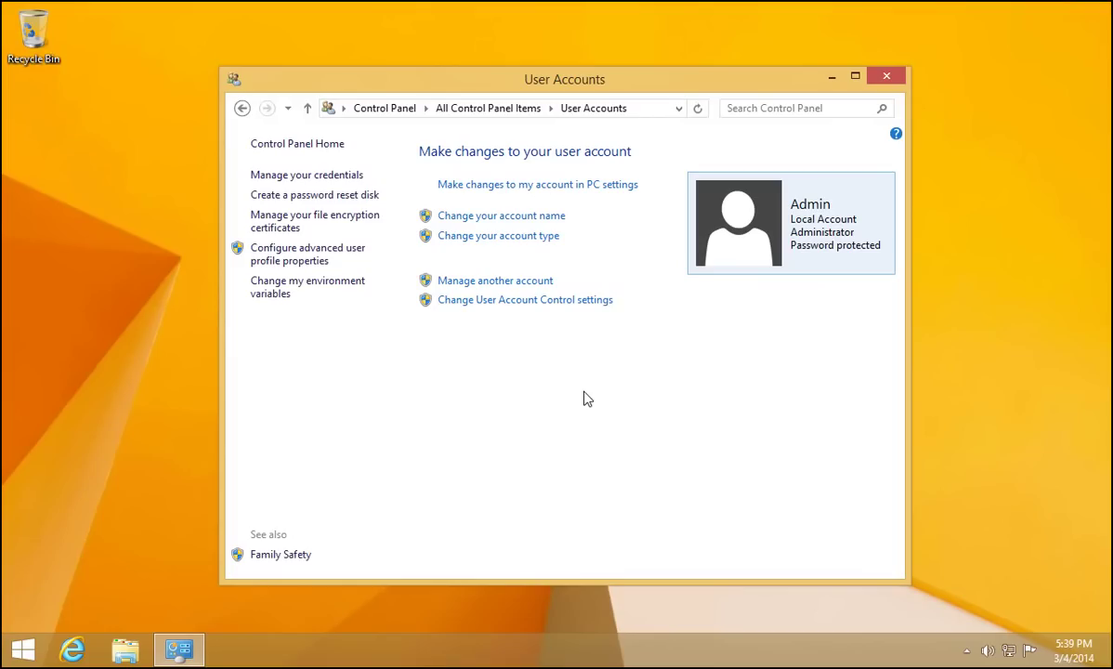
click(510, 283)
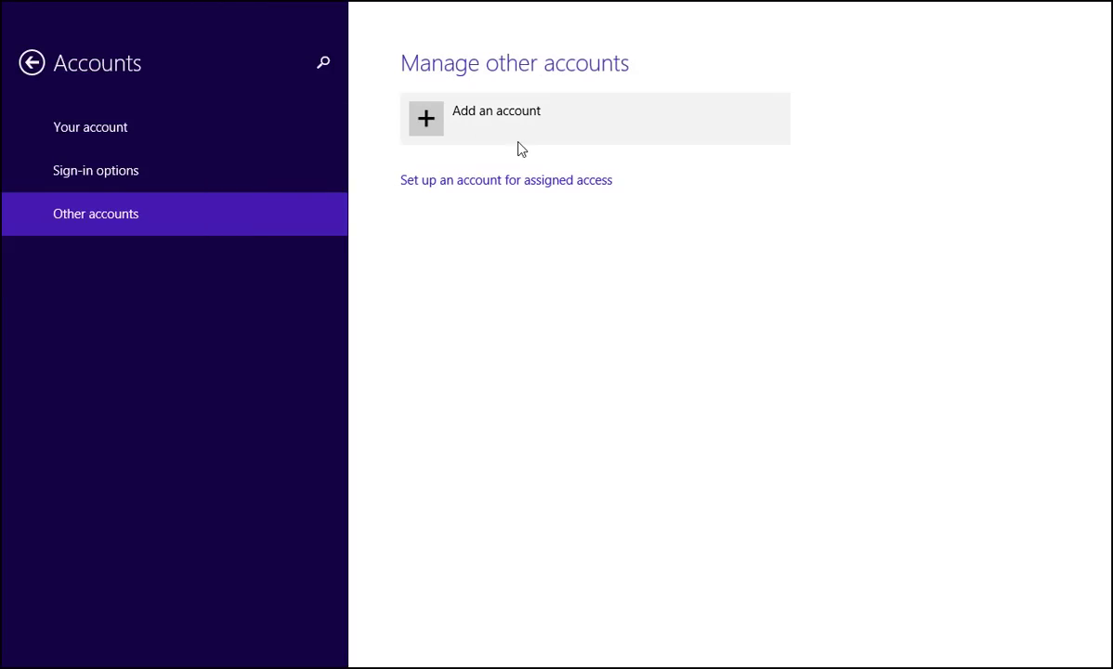
Step: Choose Add an account under Other accounts in PC settings
click(471, 128)
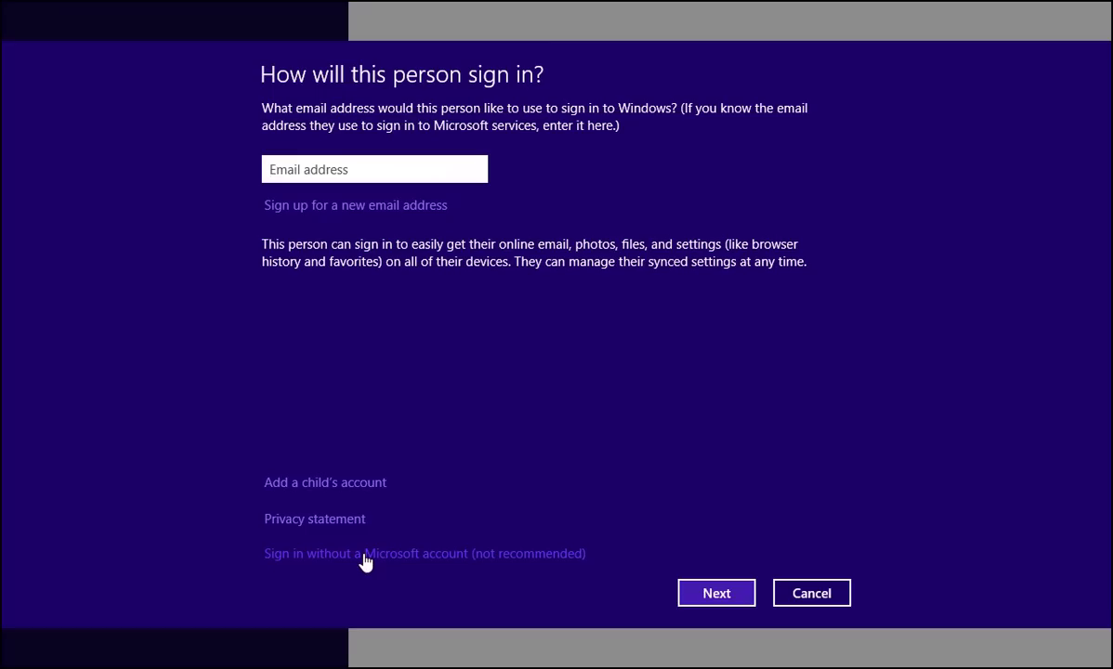
Step: Choose to sign in without a Microsoft account (not recommended)
click(365, 556)
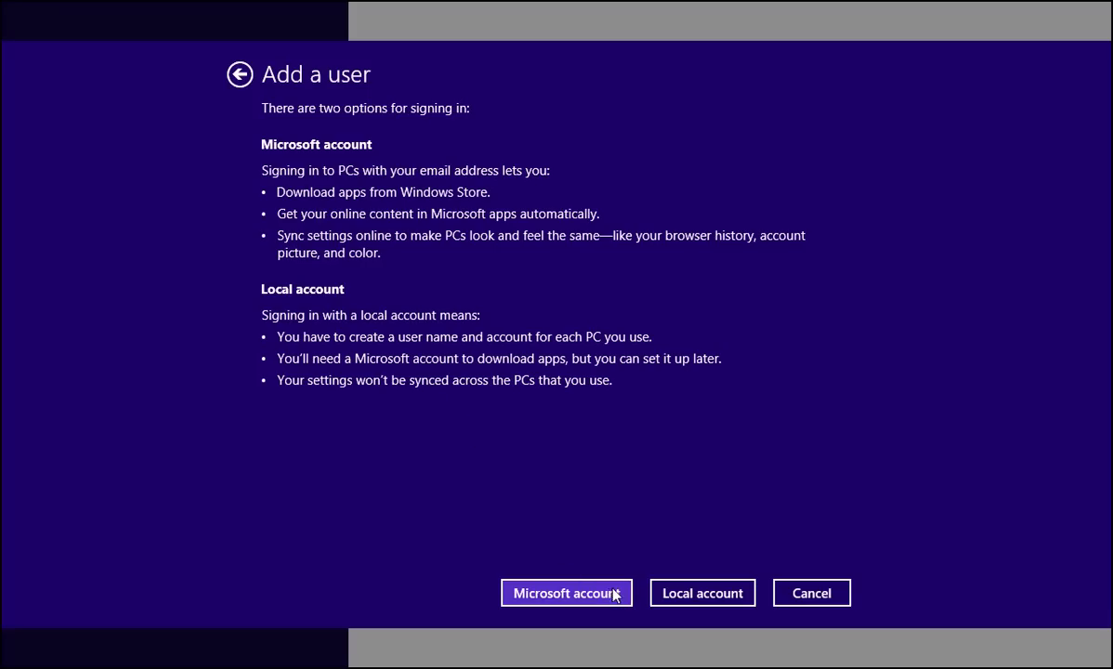
Step: Pick Local account with user name 'Owner', the account password twice, and hint 'None'
click(718, 601)
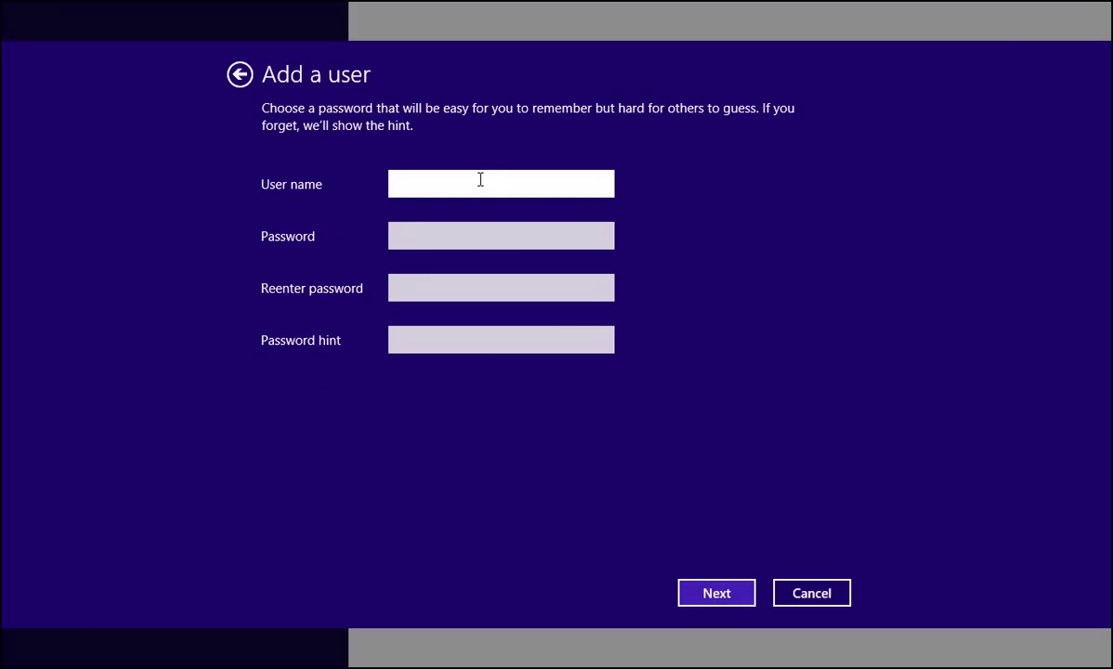
text(Owner)
key(Tab)
text(••••)
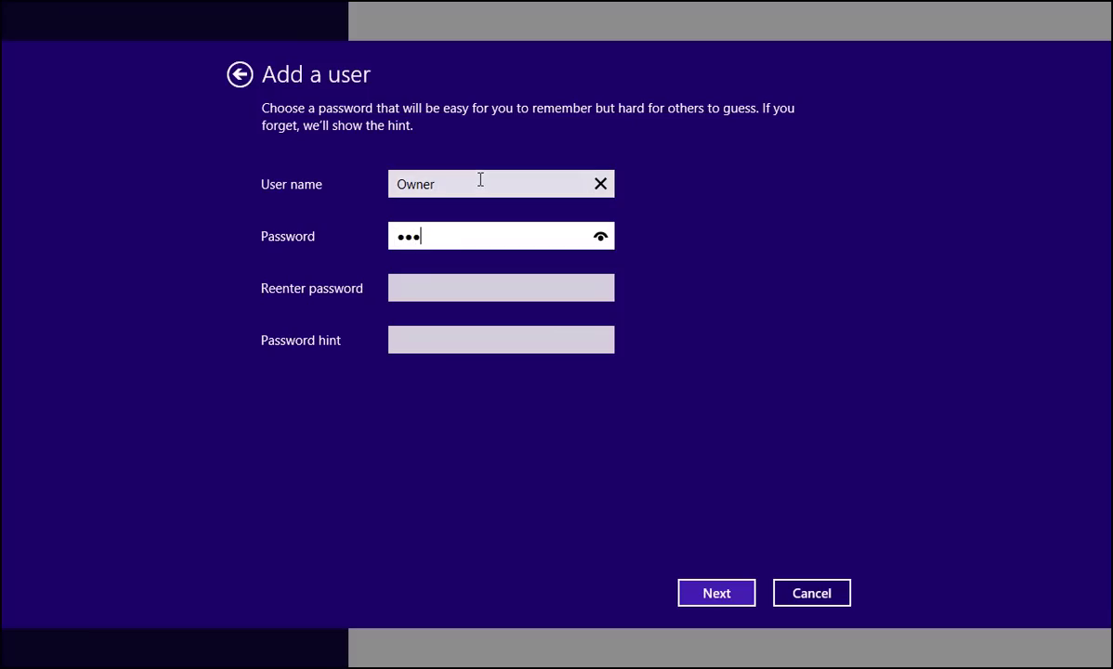
text(••••••)
key(Tab)
text(••••••••)
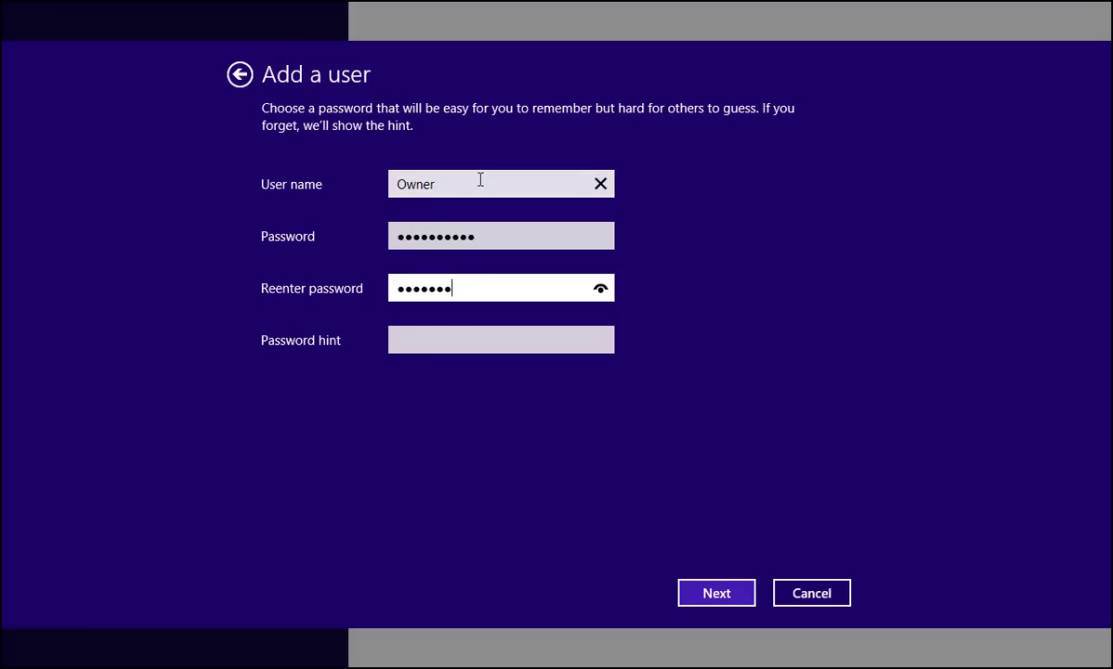
text(••)
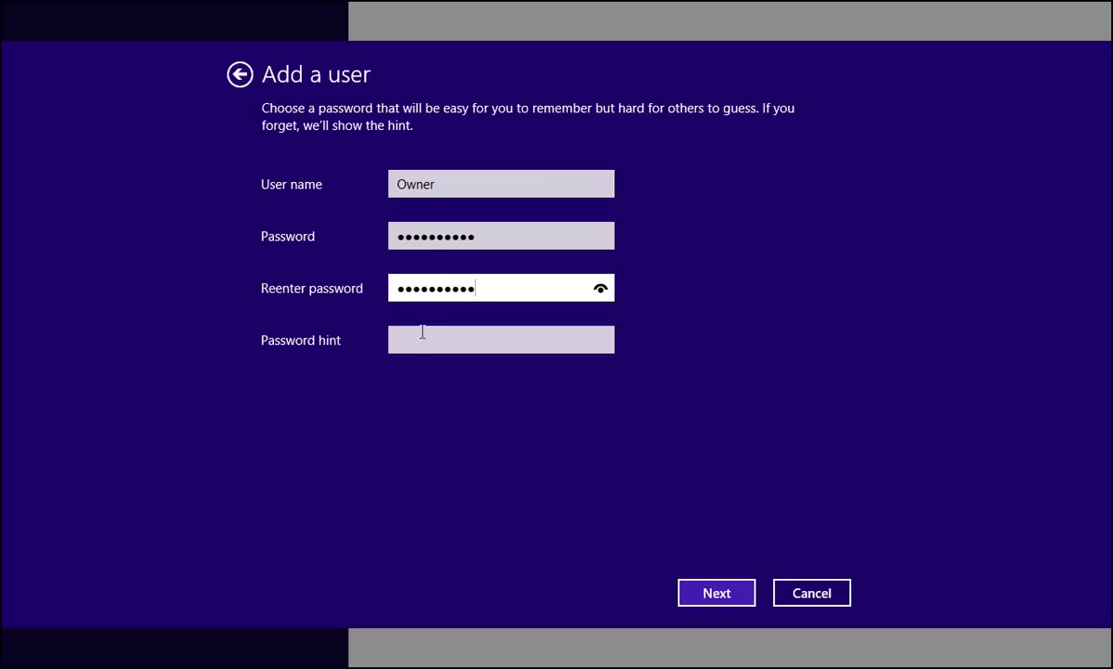
click(429, 344)
text(None)
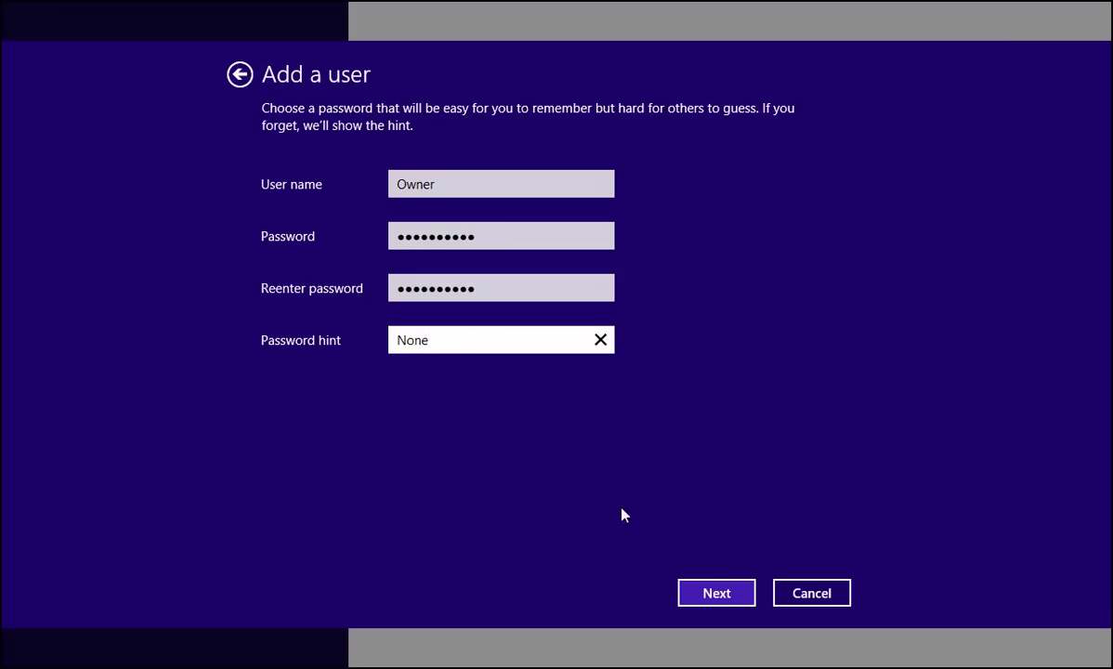
click(717, 595)
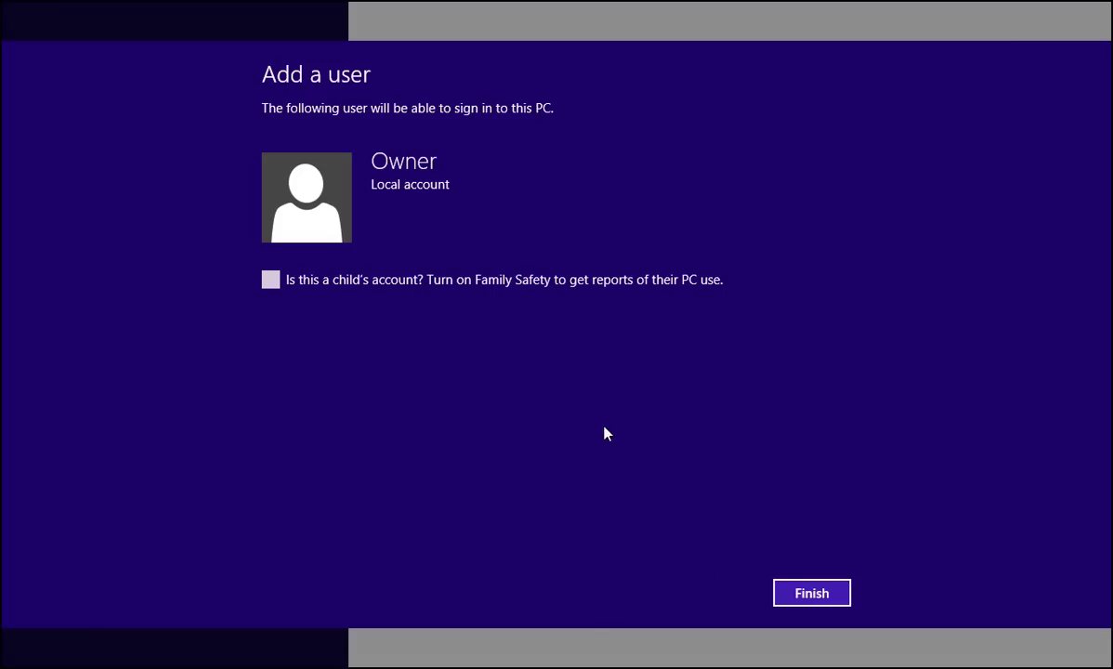
Step: Finish adding Owner, confirm it under Other accounts, and go back to the Start screen
click(799, 595)
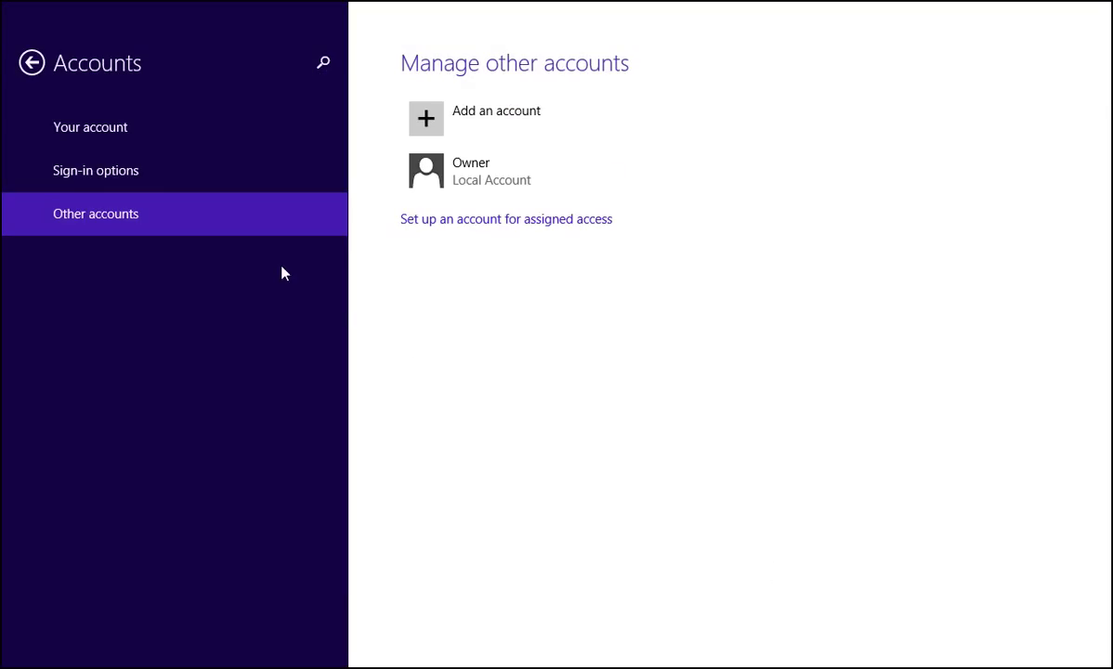
click(115, 139)
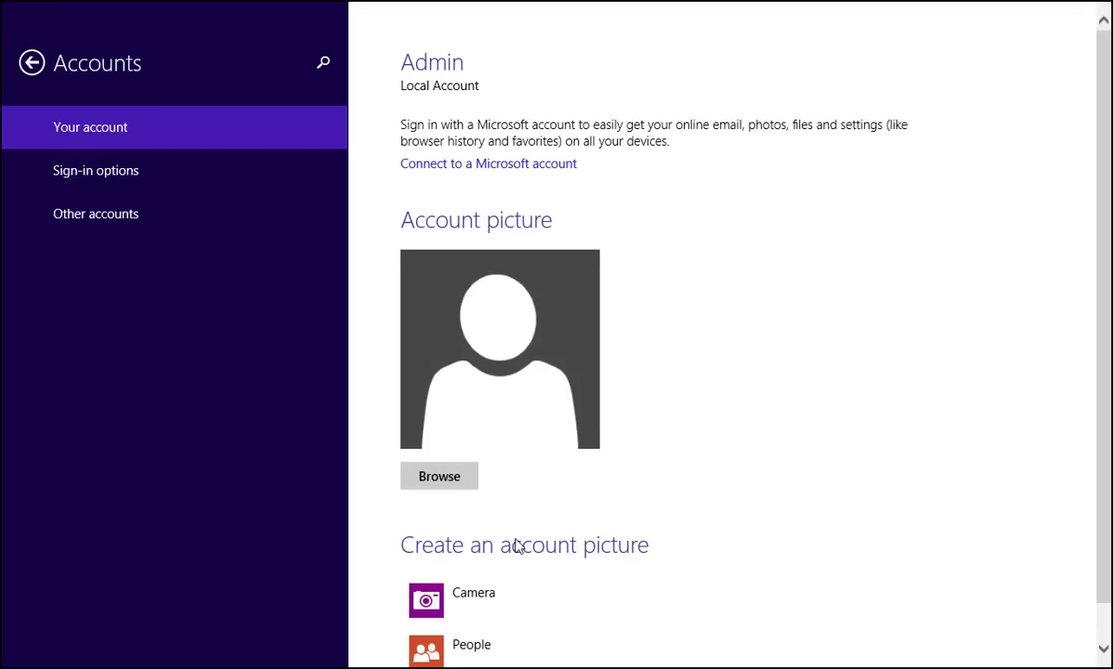
scroll(523, 553, down, 1)
scroll(522, 552, up, 1)
click(288, 221)
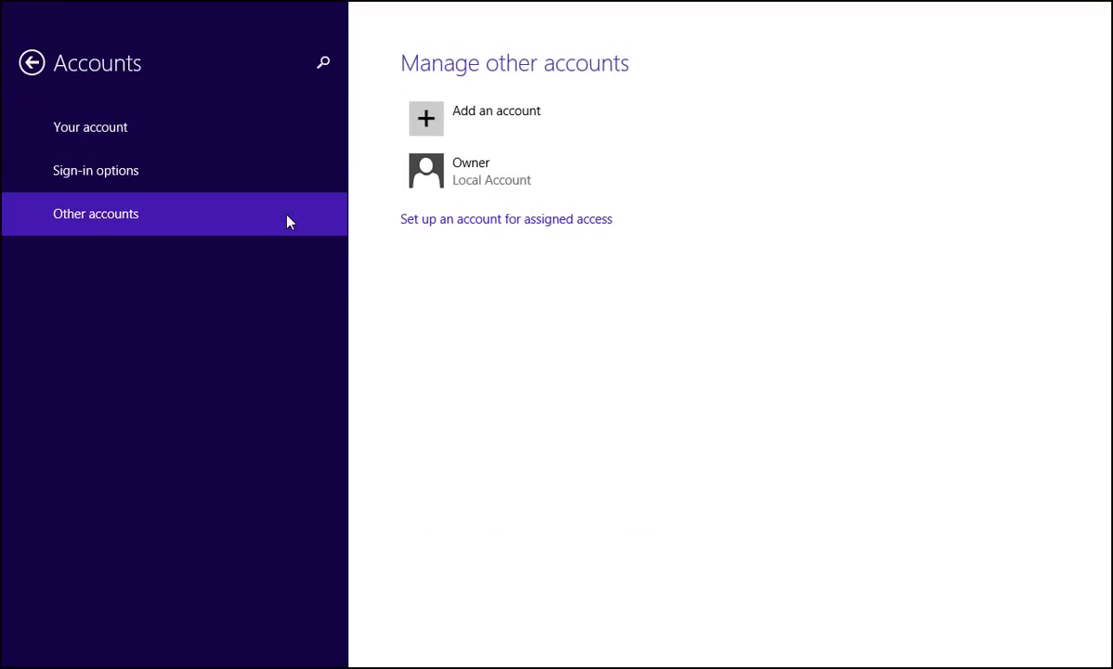
key(super)
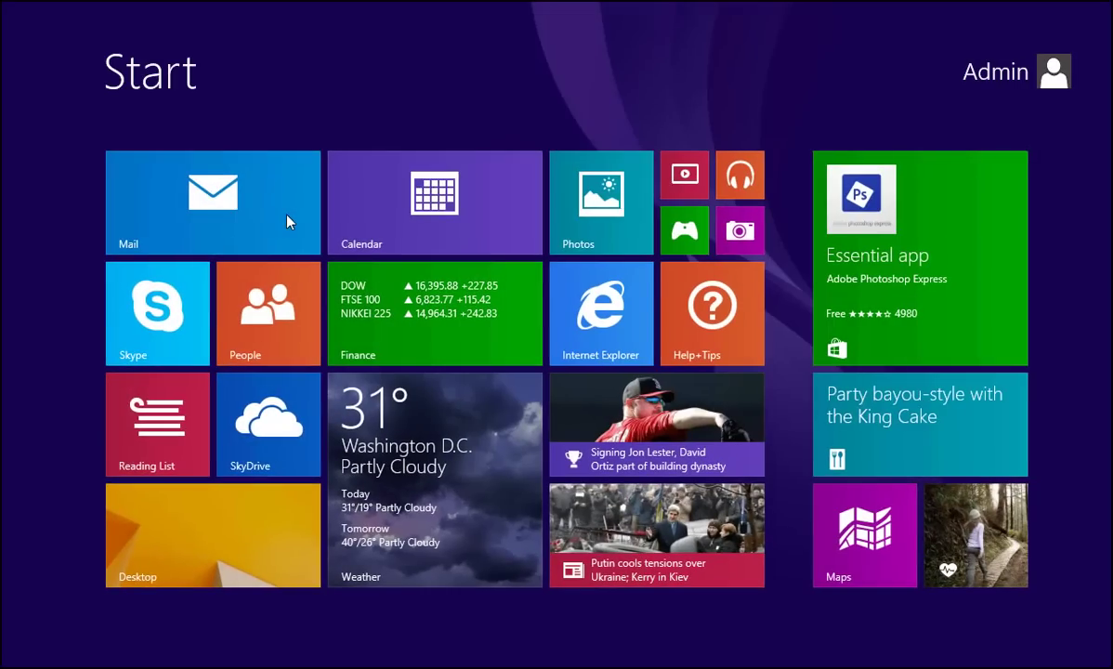
Step: Return to the desktop, close the old accounts window, and reopen Control Panel's Manage Accounts list
click(213, 528)
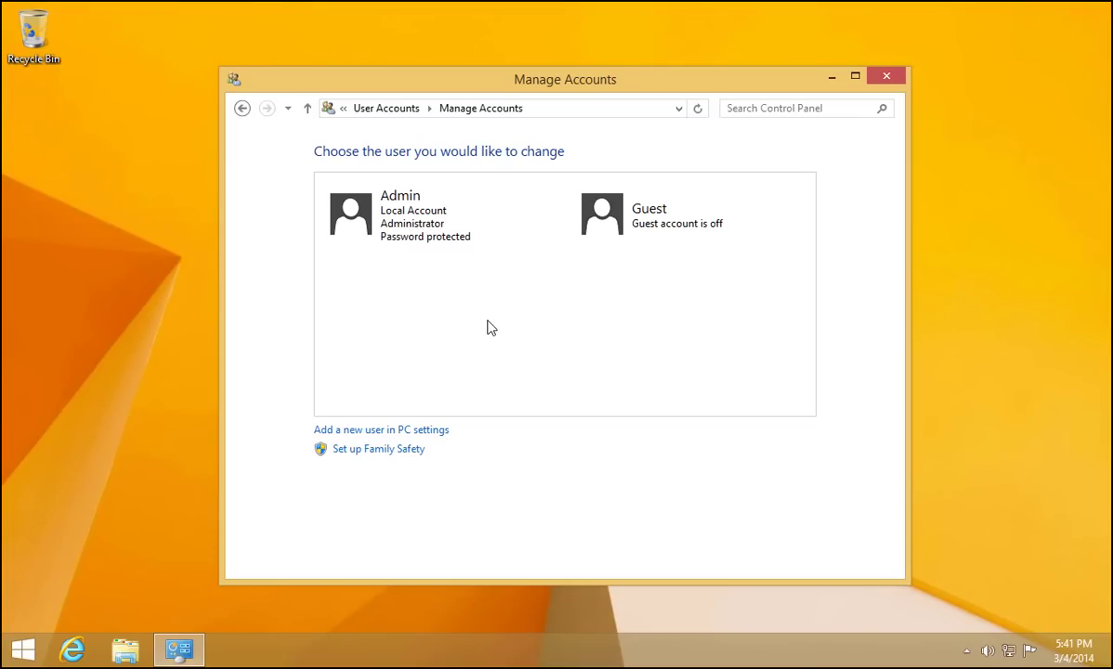
click(887, 77)
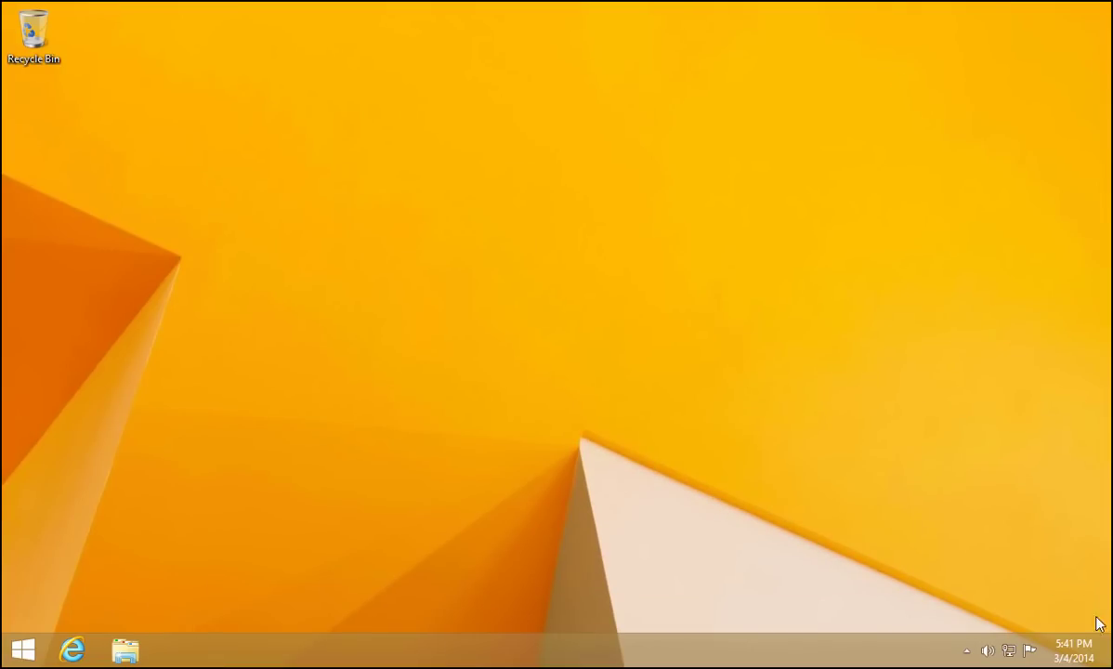
mouse_move(1111, 666)
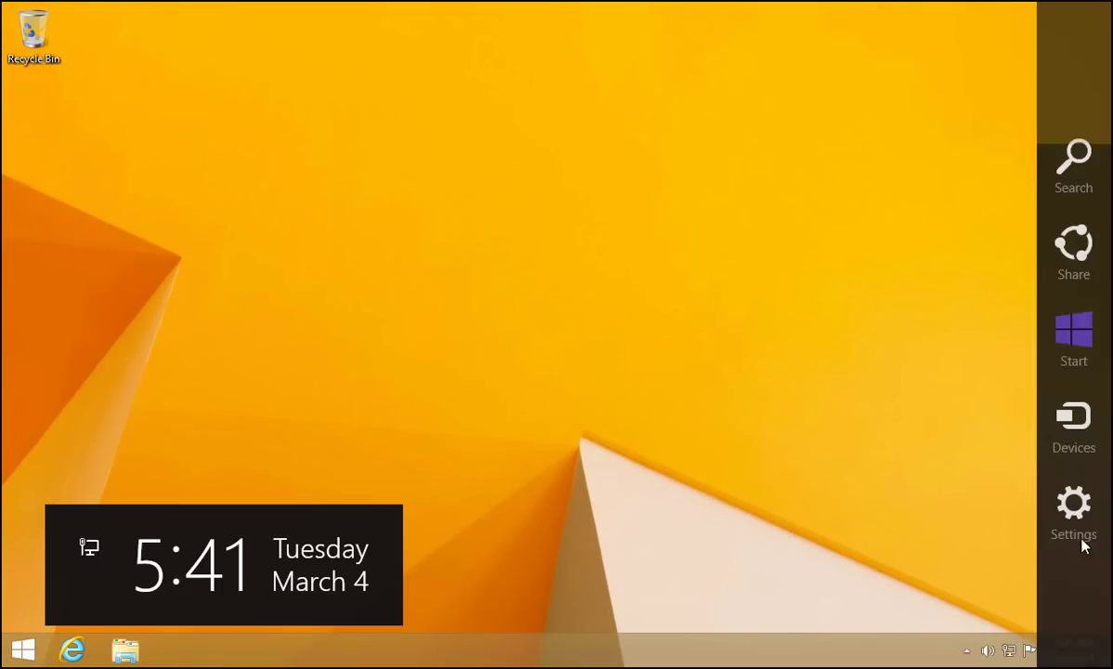
click(1085, 525)
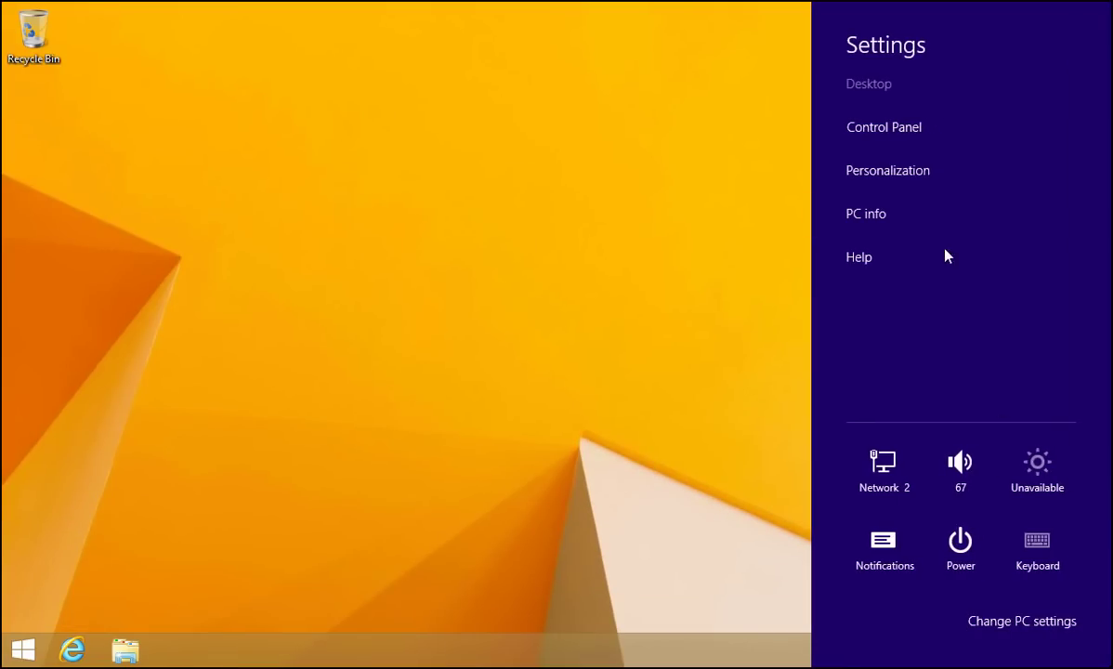
click(903, 133)
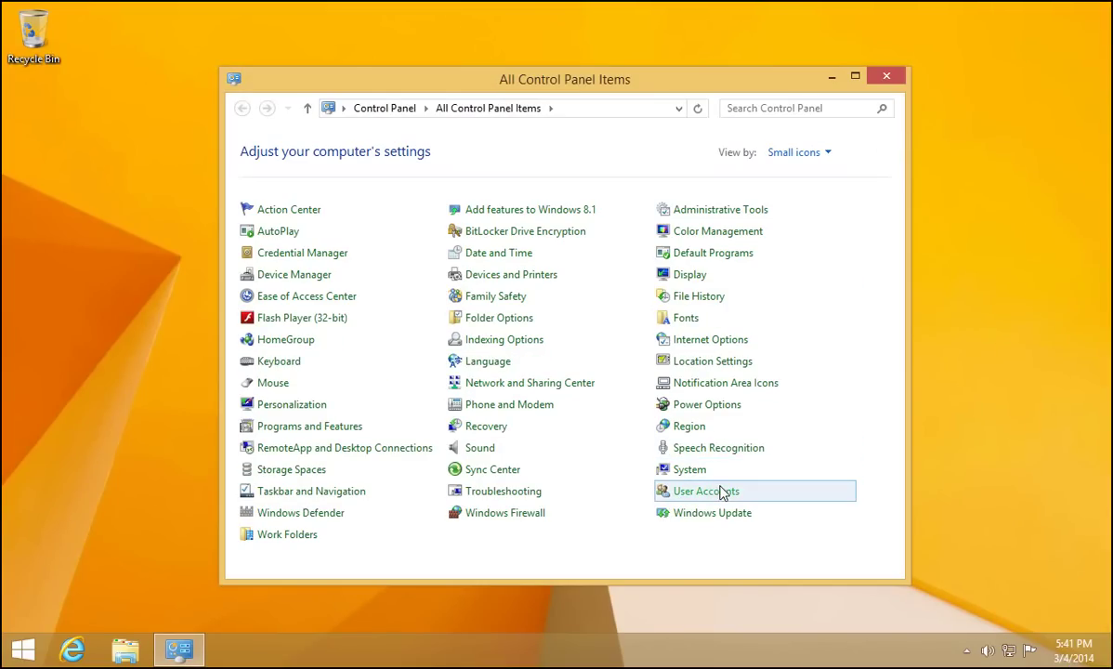
click(721, 500)
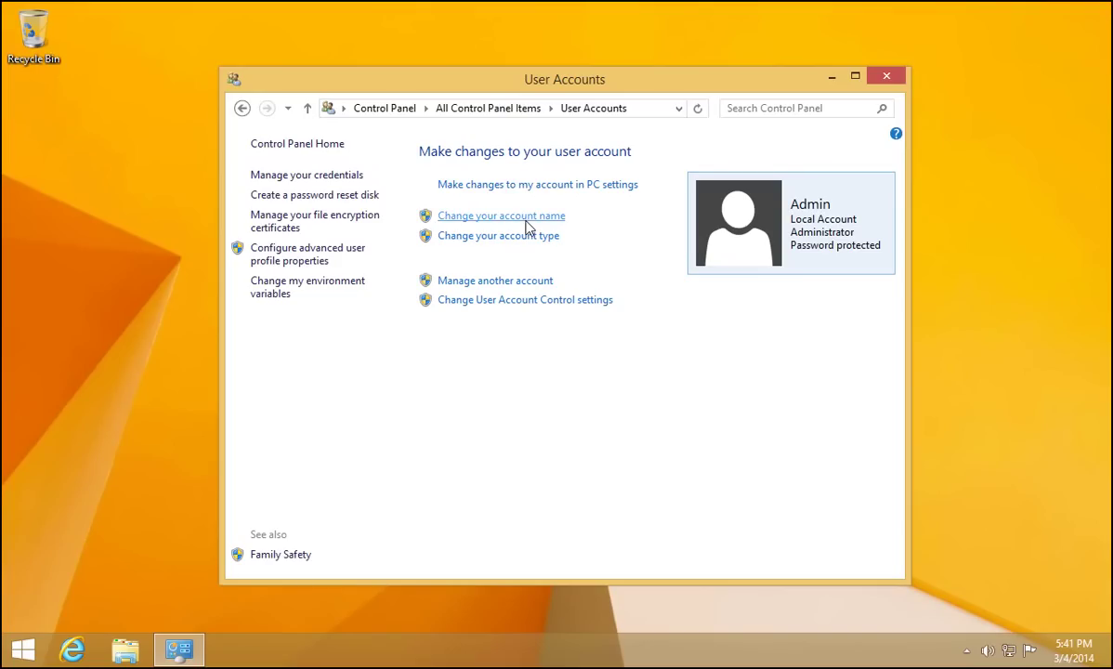
click(502, 281)
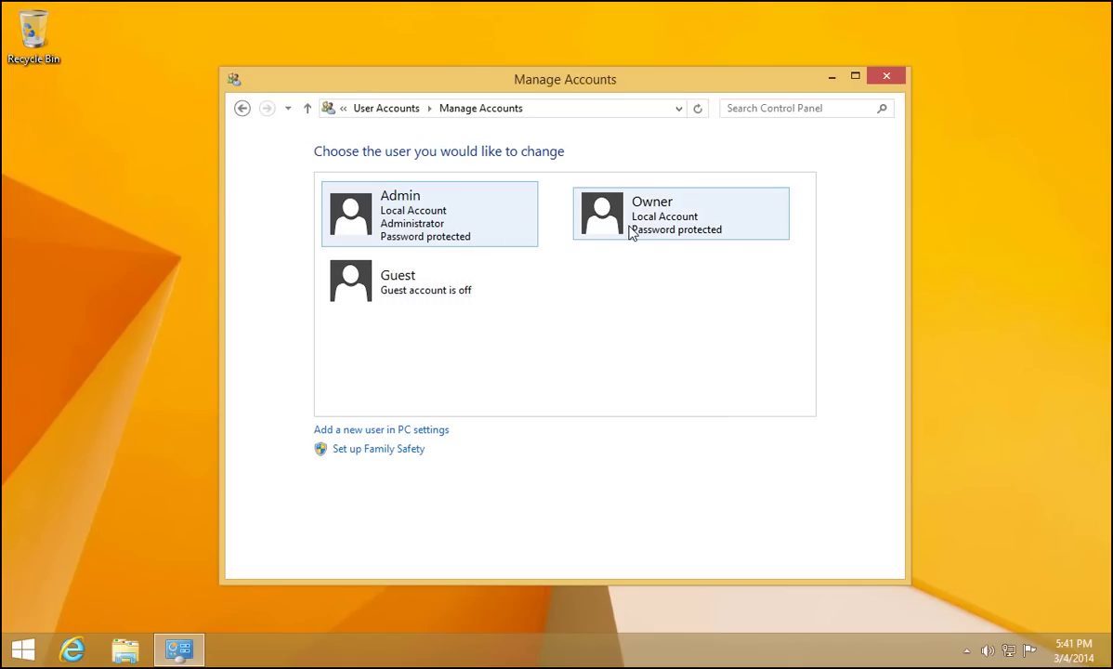
click(630, 232)
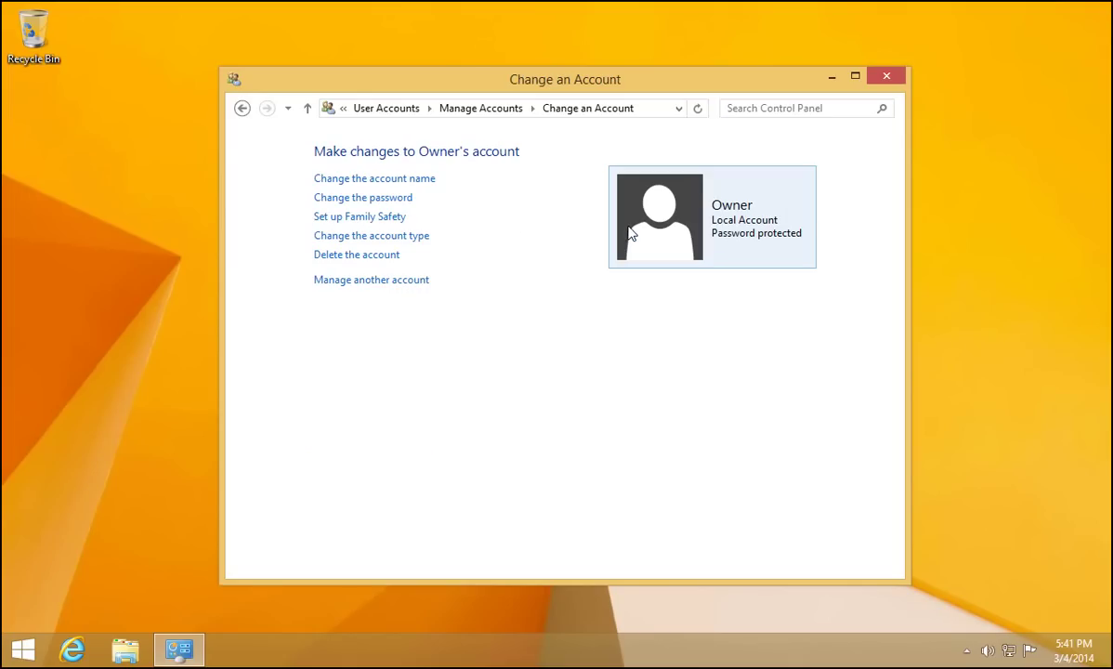
click(395, 240)
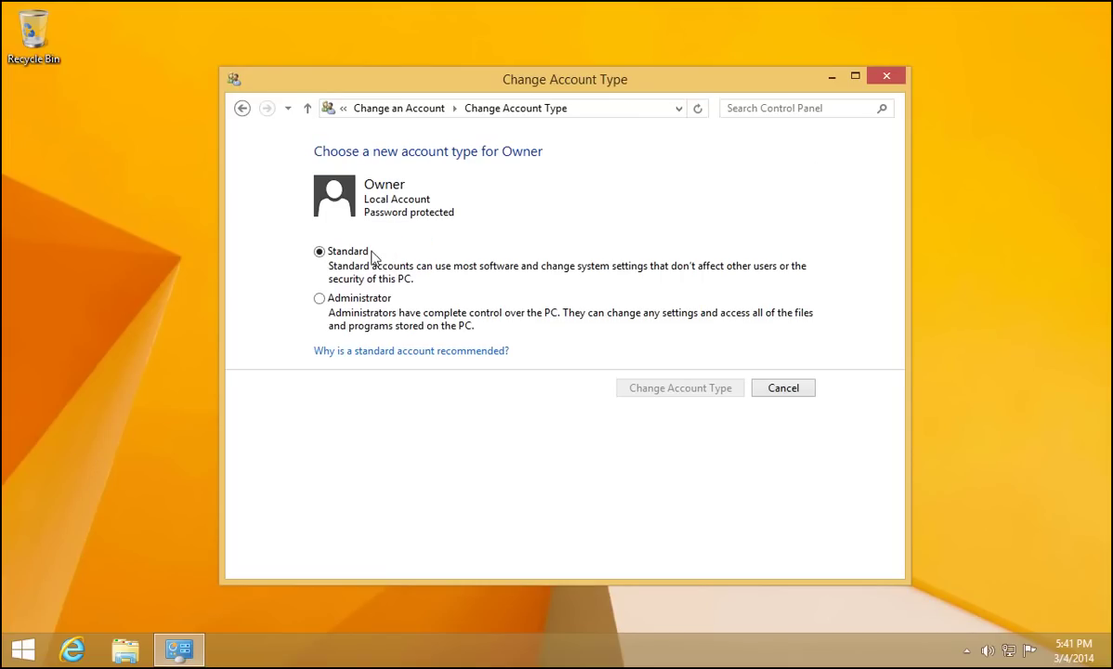
click(319, 298)
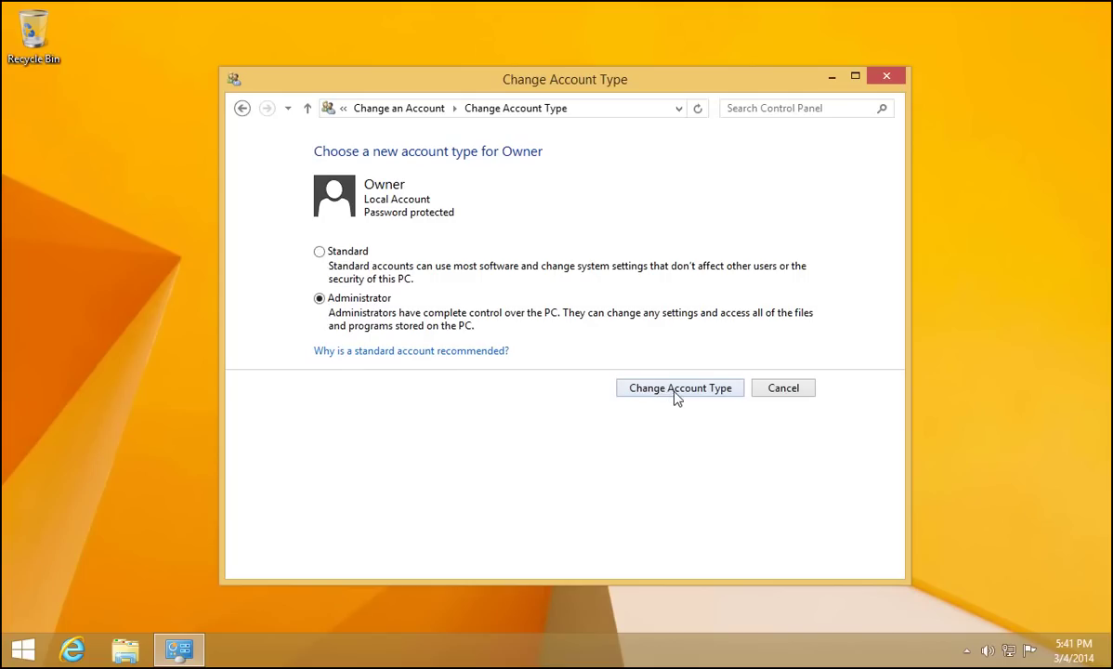
click(680, 389)
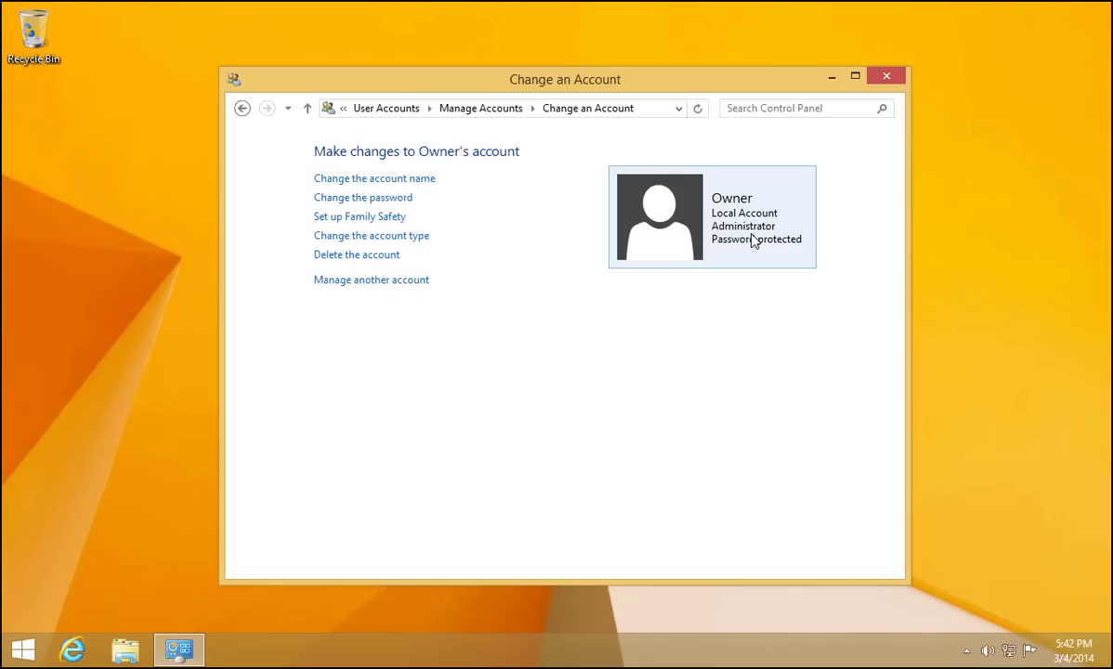
click(888, 76)
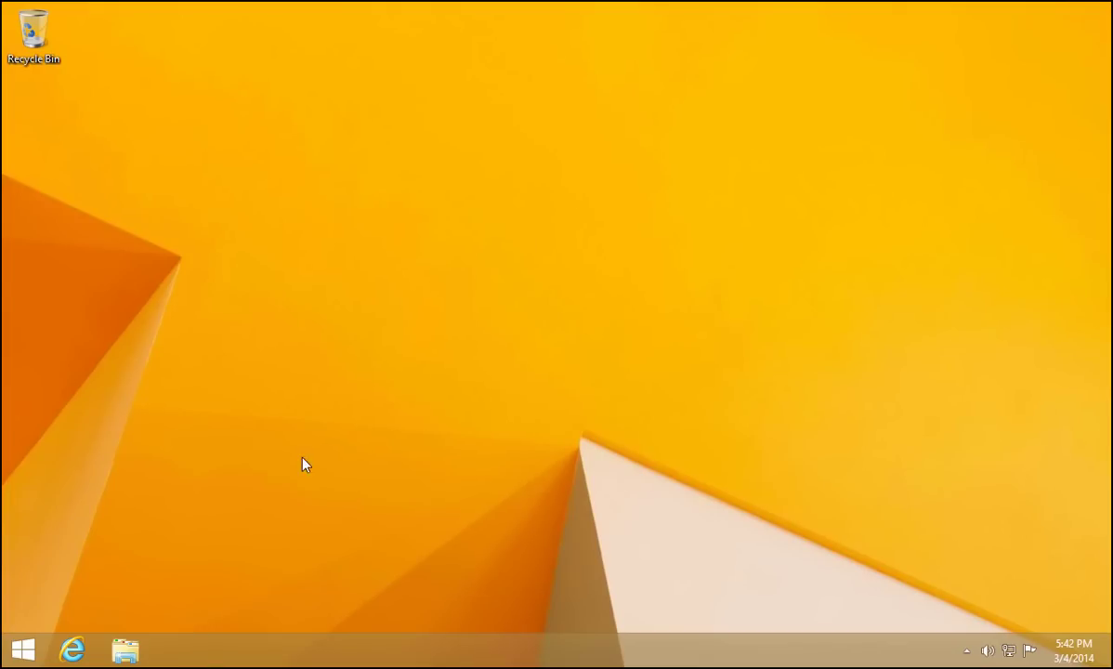
Step: Sign out of the Admin account from the Start screen's account menu
click(22, 653)
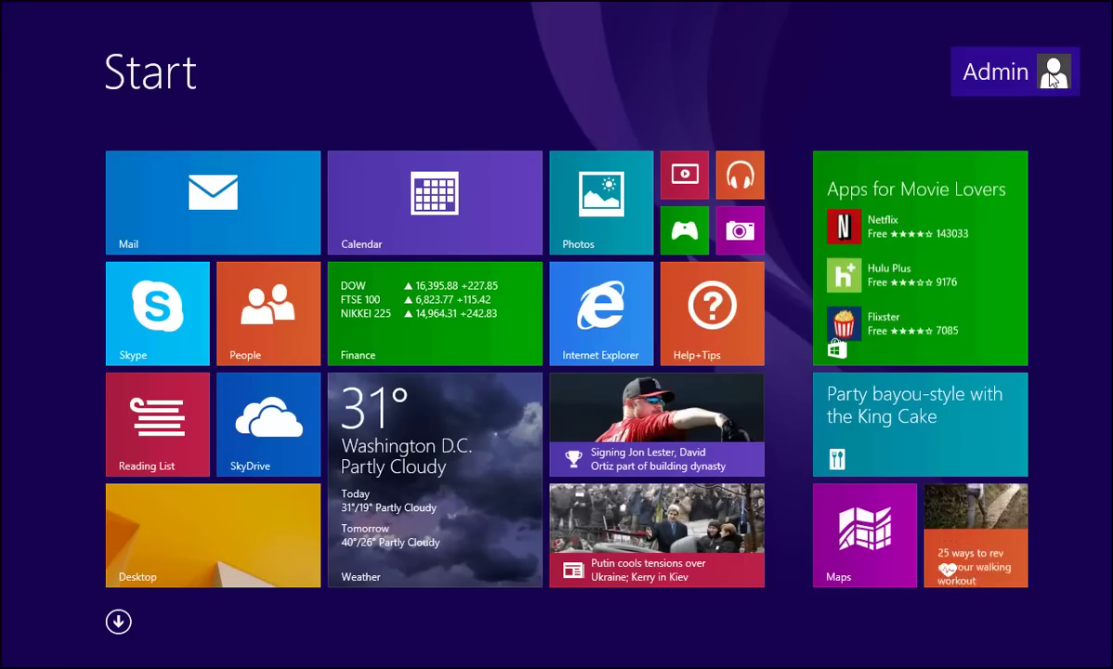
click(1053, 79)
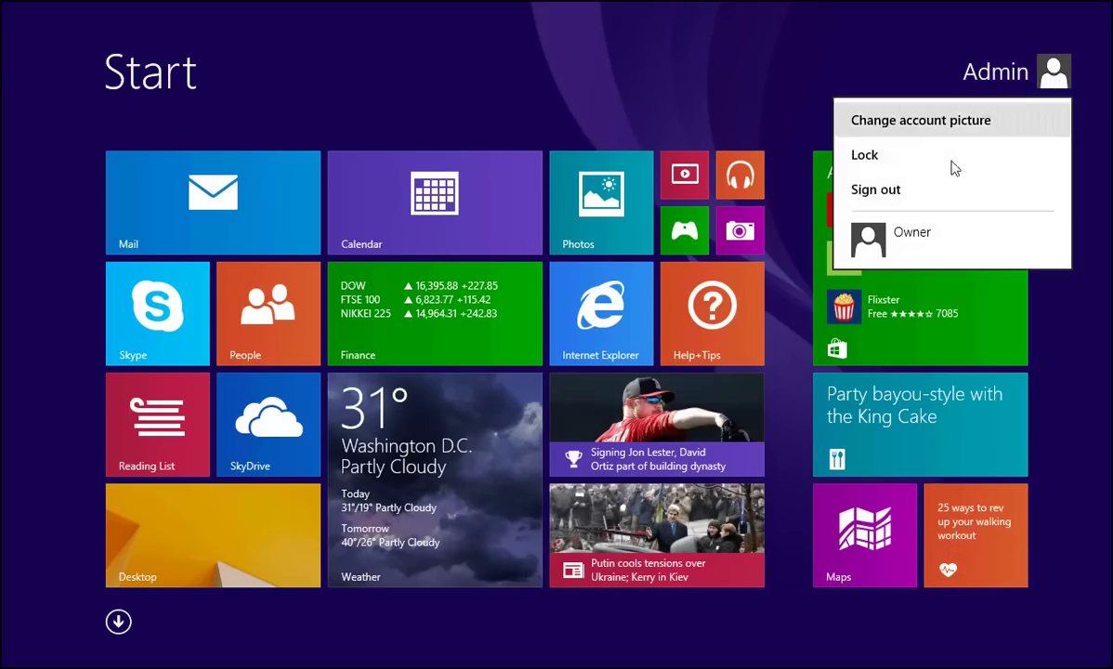
click(944, 189)
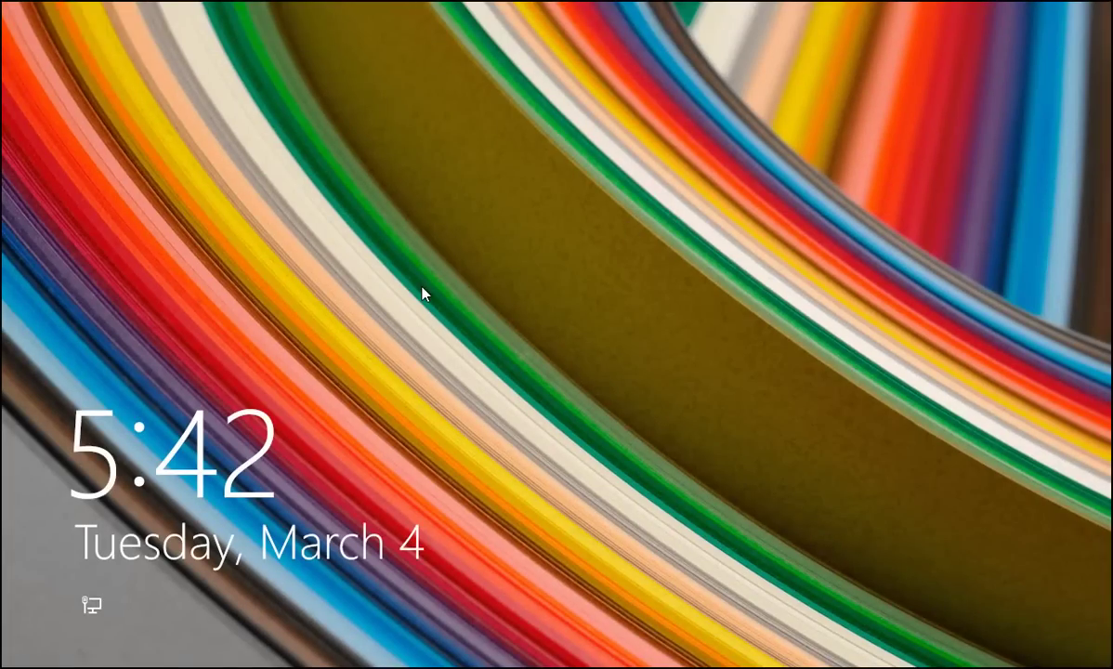
Step: Dismiss the lock screen and sign in as Owner with the account password
click(388, 294)
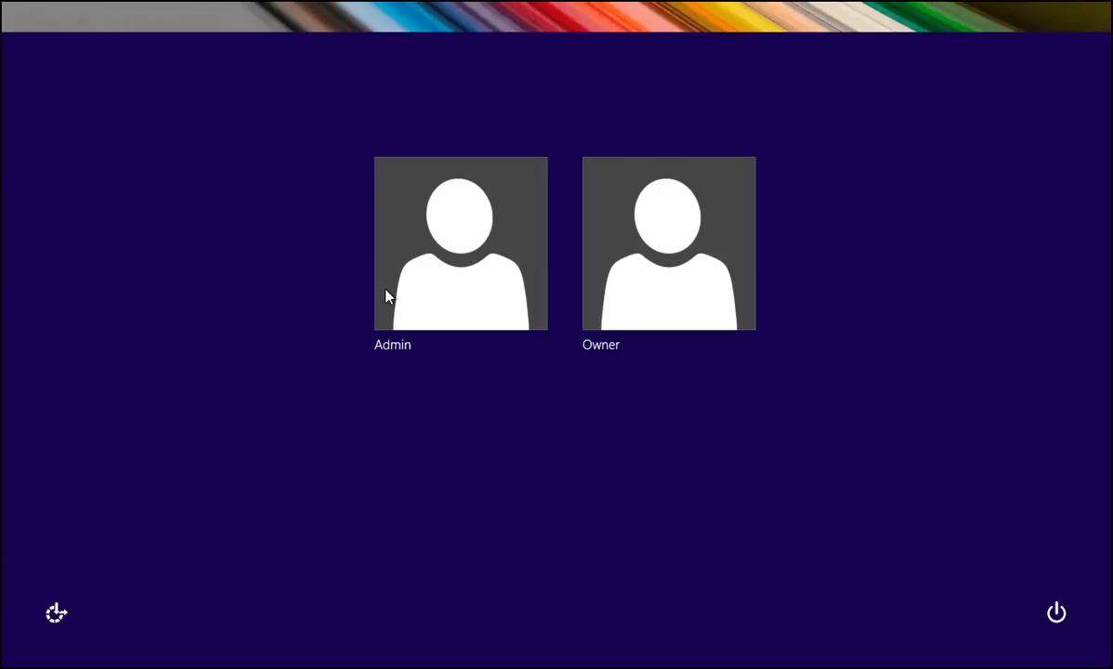
click(657, 261)
text(password12)
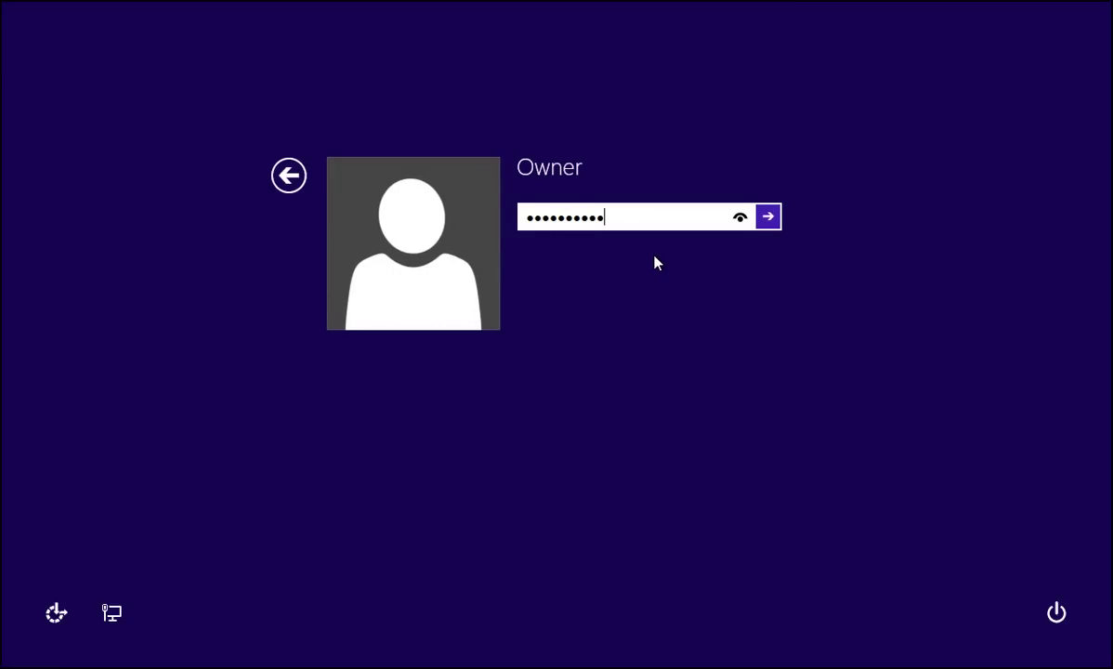
click(769, 217)
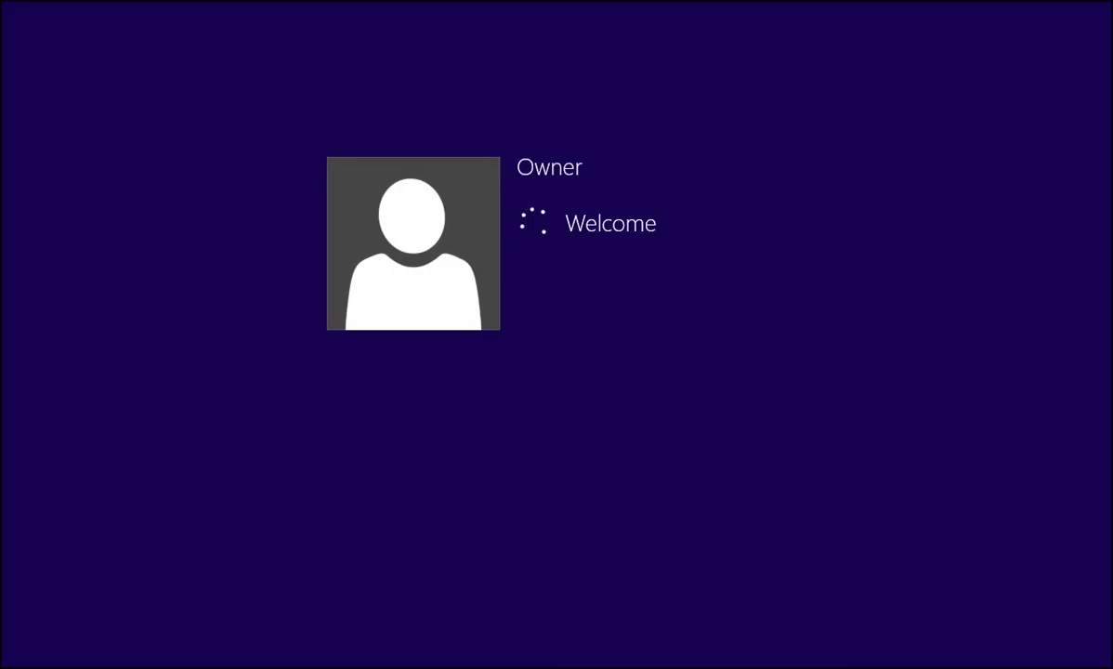